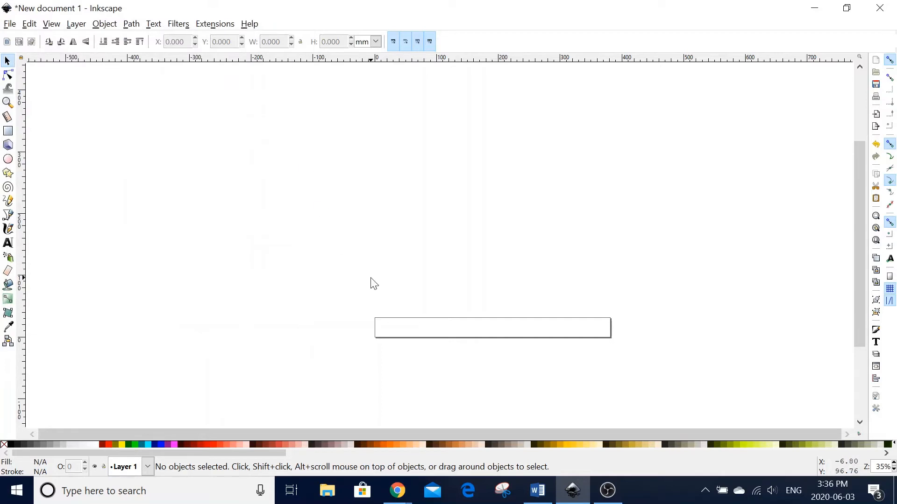
# Add a text object above the page reading "If DAD can't fix it... no one can!".
pyautogui.press('+')
pyautogui.press('+')
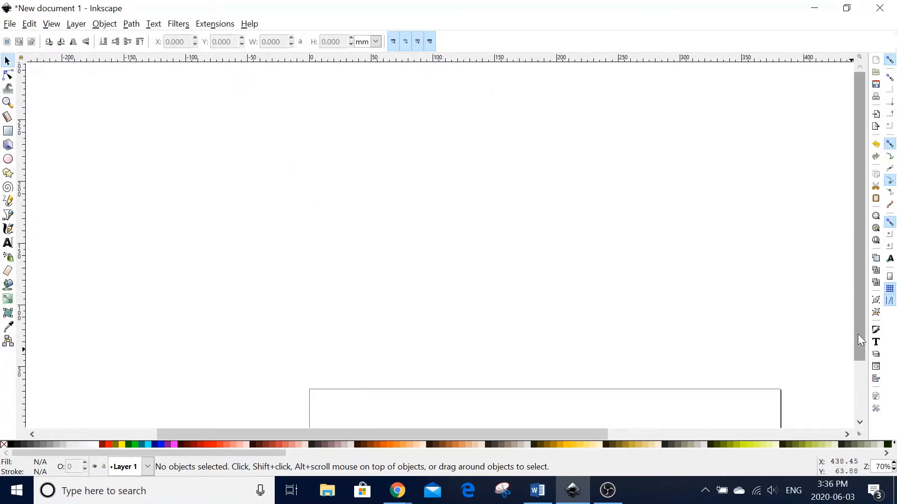
pyautogui.moveTo(860, 340); pyautogui.dragTo(861, 395)
pyautogui.moveTo(585, 438); pyautogui.dragTo(635, 443)
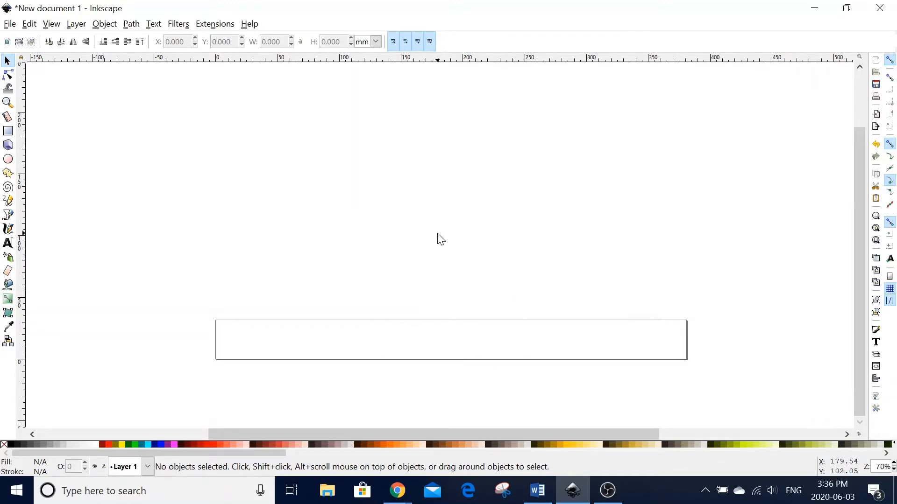
pyautogui.click(8, 244)
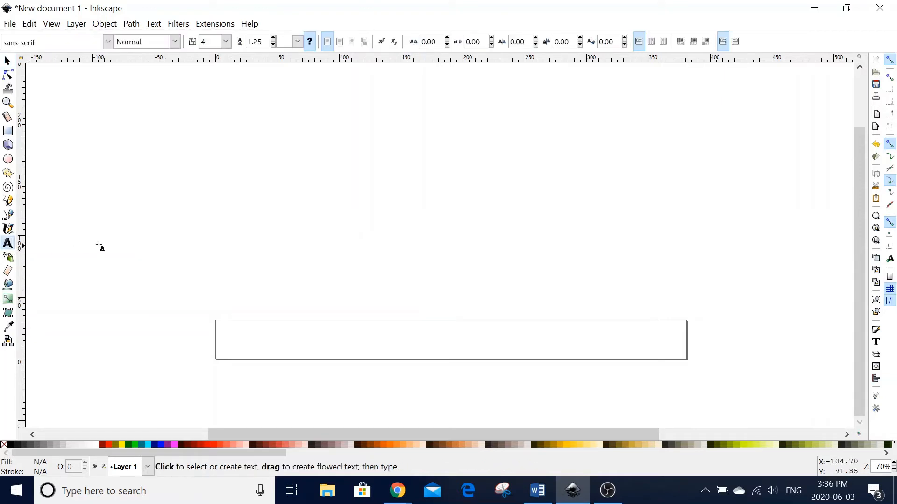
pyautogui.click(307, 245)
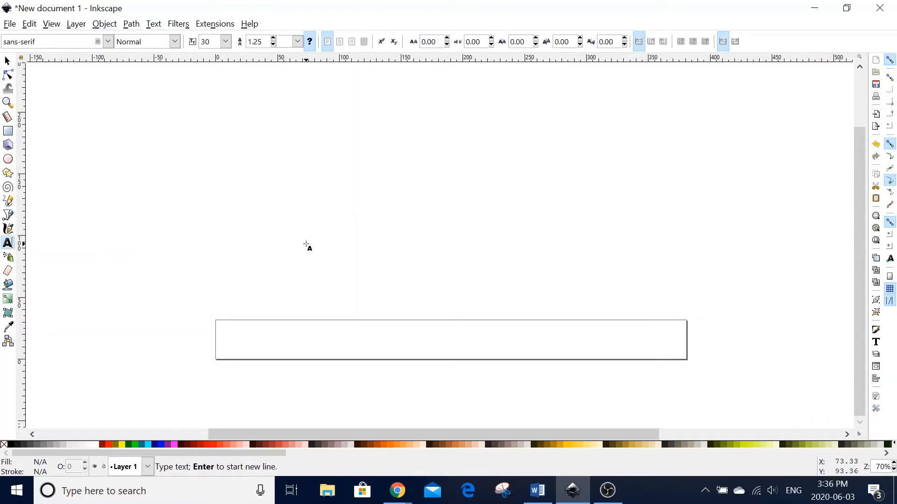
pyautogui.write('If DAD')
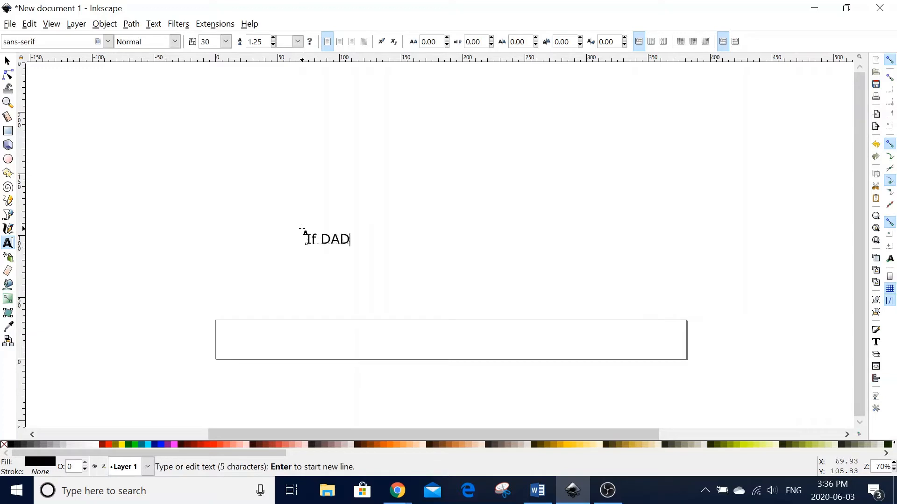
pyautogui.write(" can't fix it... no one can!")
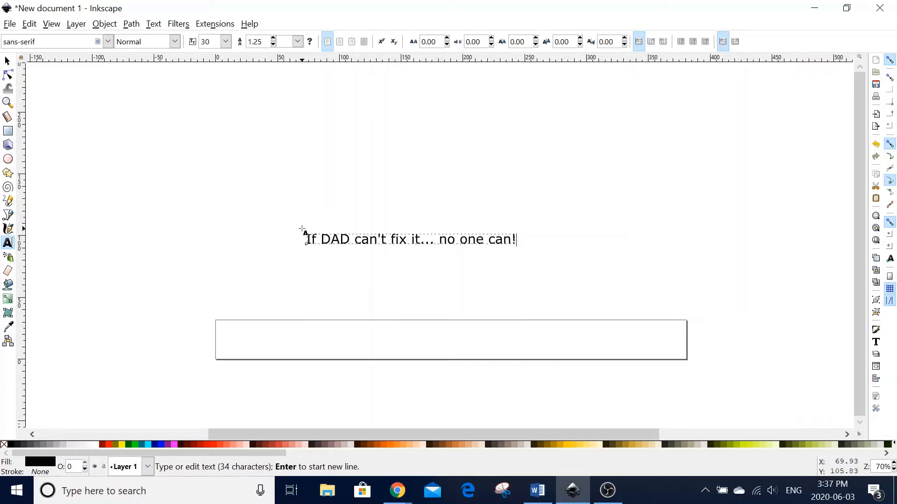
pyautogui.press('Escape')
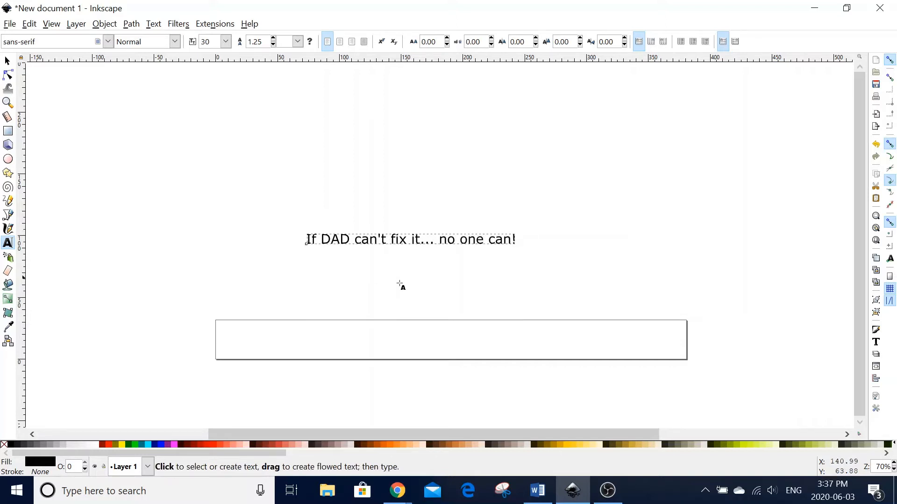
# Change the font of the "If DAD can't fix it... no one can!" text to Cooper Black.
pyautogui.click(876, 347)
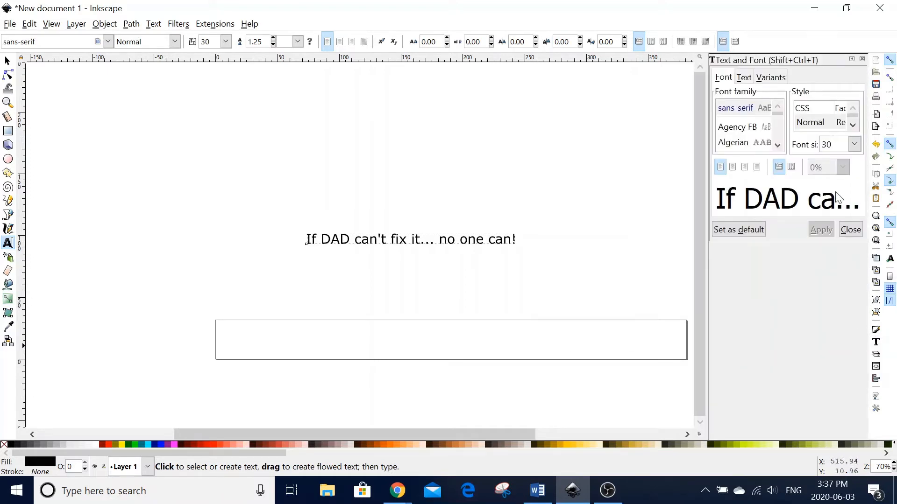
pyautogui.click(778, 146)
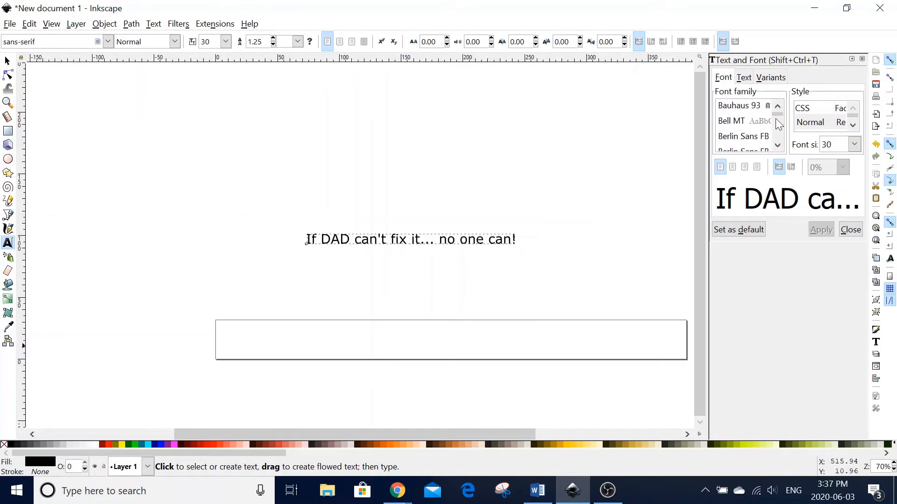
pyautogui.moveTo(778, 113); pyautogui.dragTo(778, 121)
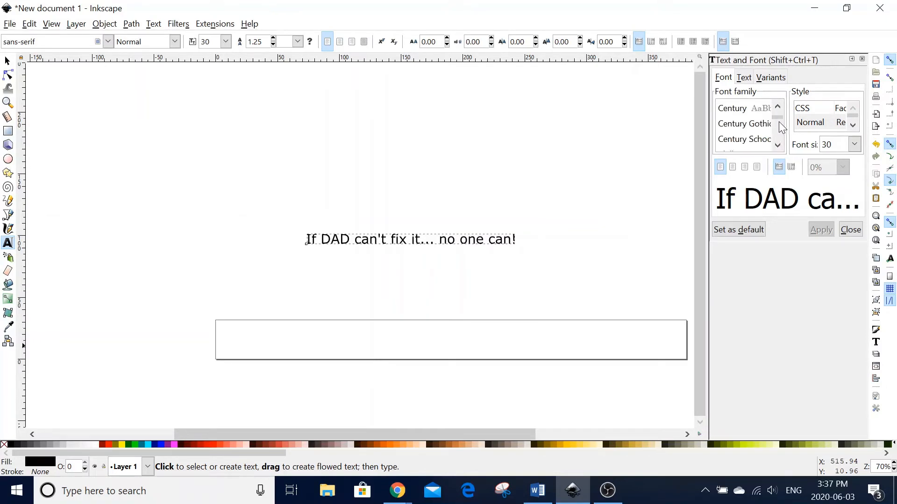
pyautogui.click(754, 123)
pyautogui.press('Down')
pyautogui.press('Down')
pyautogui.press('Down')
pyautogui.press('Down')
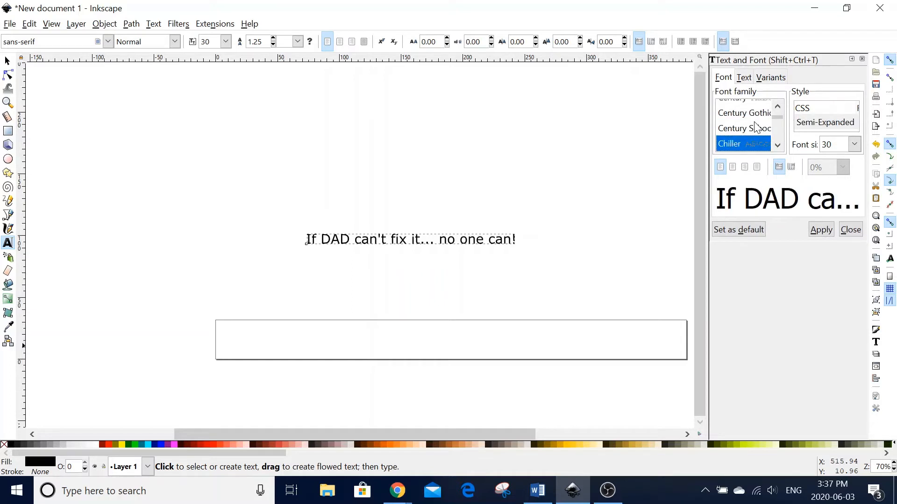
pyautogui.press('Down')
pyautogui.press('Down')
pyautogui.press('Down')
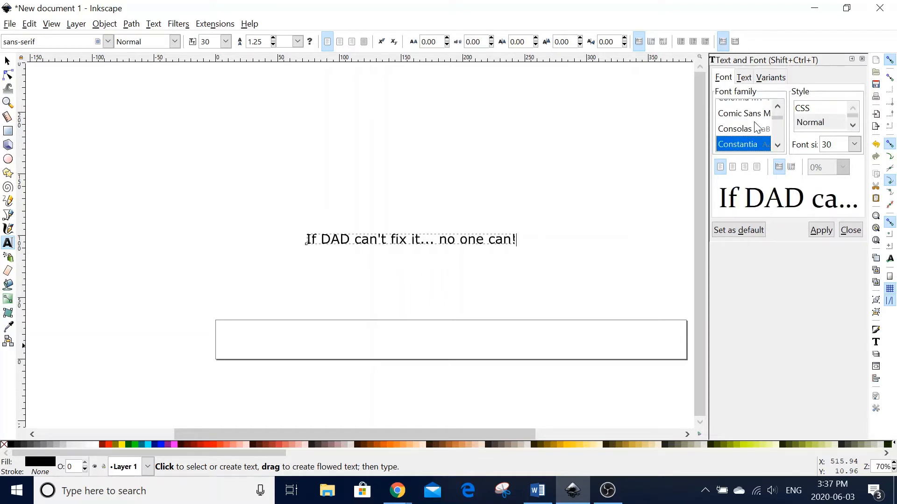
pyautogui.click(821, 228)
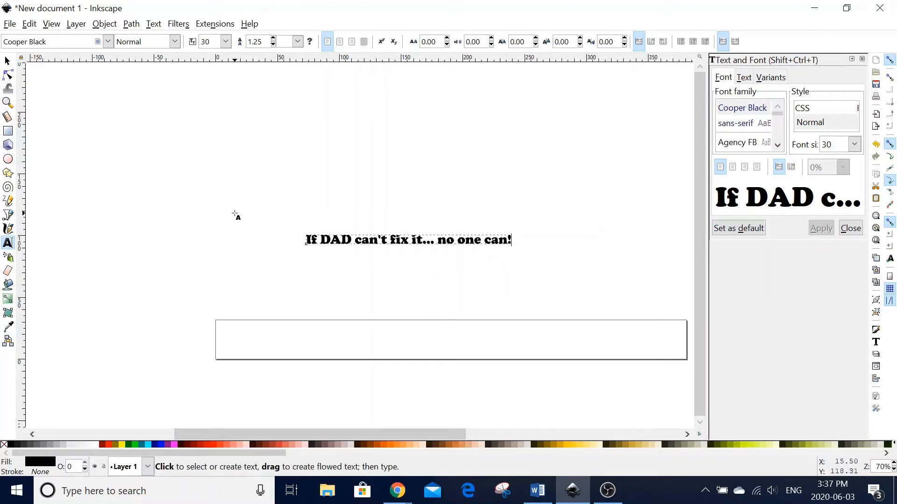
# Lock the width-to-height ratio and enlarge the text to about 237 mm wide.
pyautogui.click(7, 61)
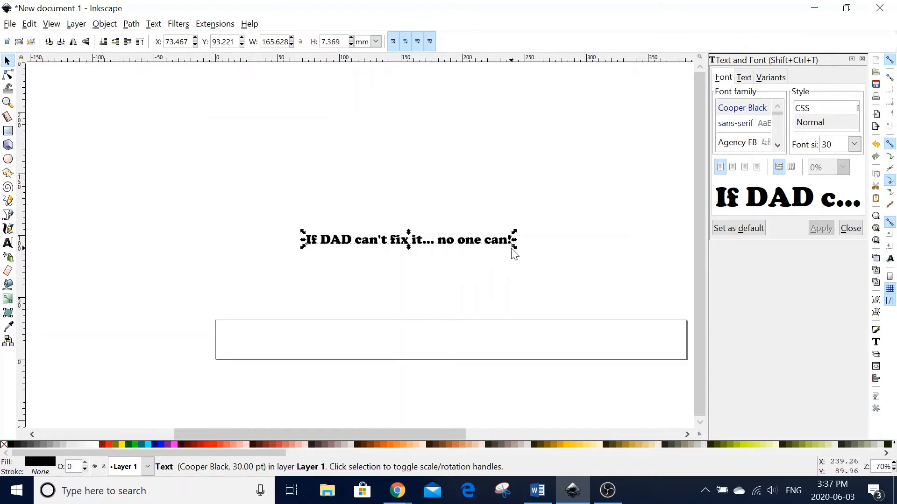
pyautogui.moveTo(516, 249); pyautogui.dragTo(546, 264)
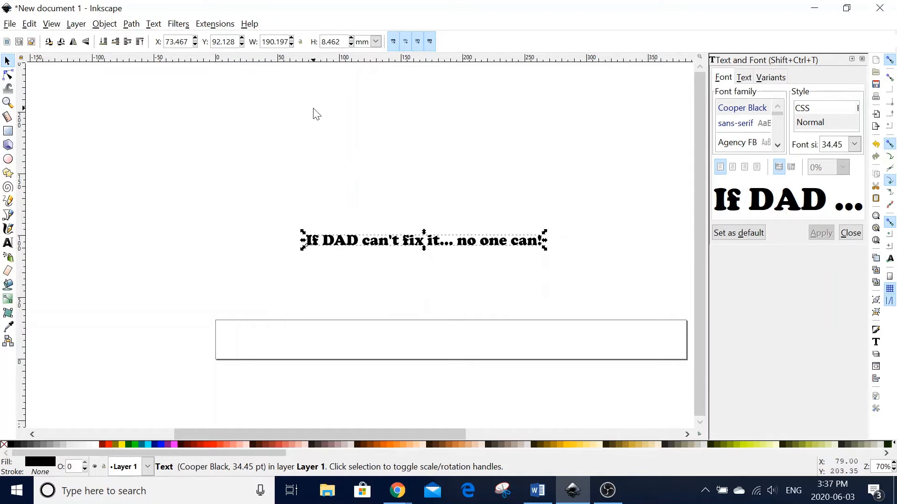
pyautogui.click(300, 42)
pyautogui.moveTo(543, 251); pyautogui.dragTo(602, 270)
# Move the text onto the page, enlarge it to about 253 mm wide, and nudge it down slightly.
pyautogui.moveTo(537, 247); pyautogui.dragTo(529, 340)
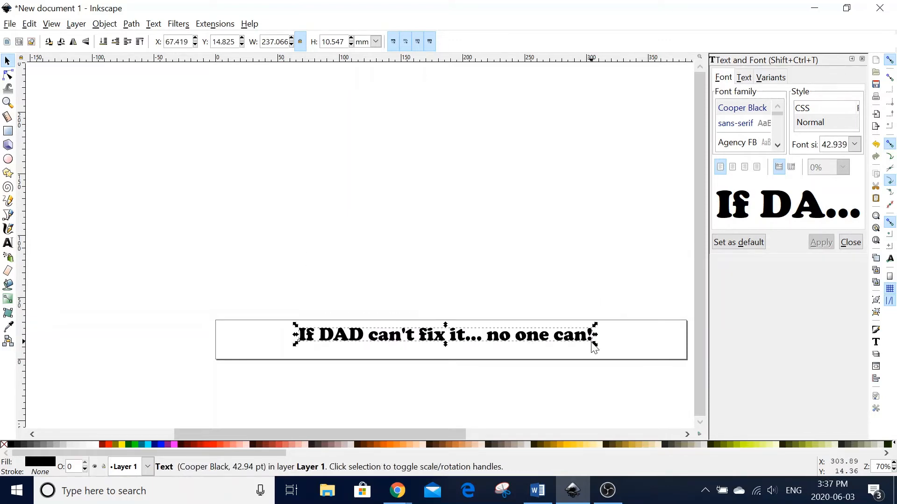
pyautogui.moveTo(593, 347); pyautogui.dragTo(614, 356)
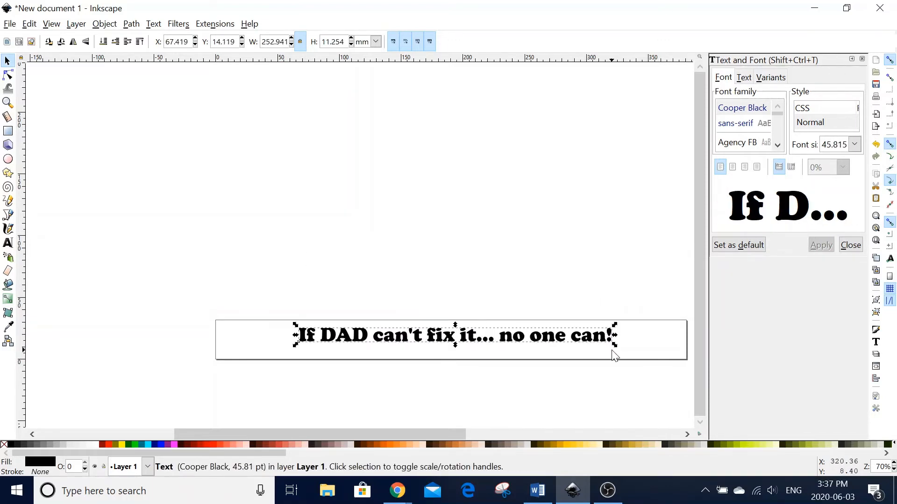
pyautogui.press('Down')
pyautogui.press('Down')
pyautogui.press('Down')
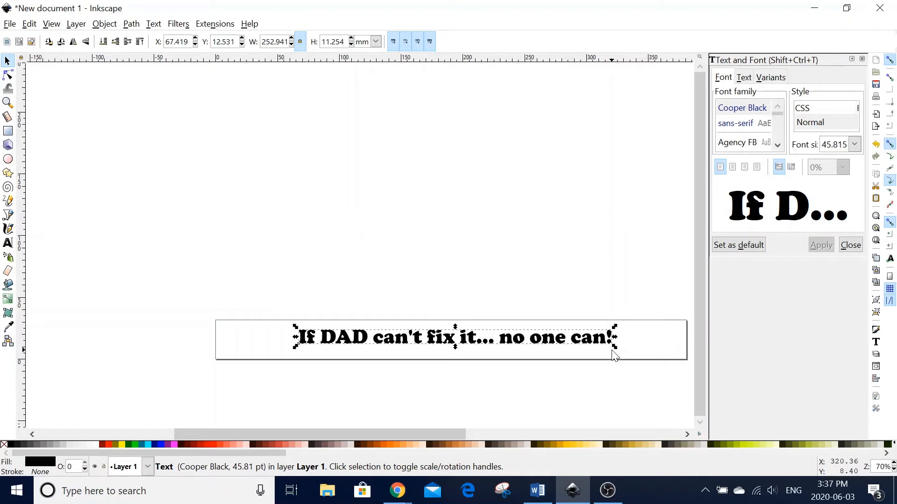
pyautogui.click(595, 286)
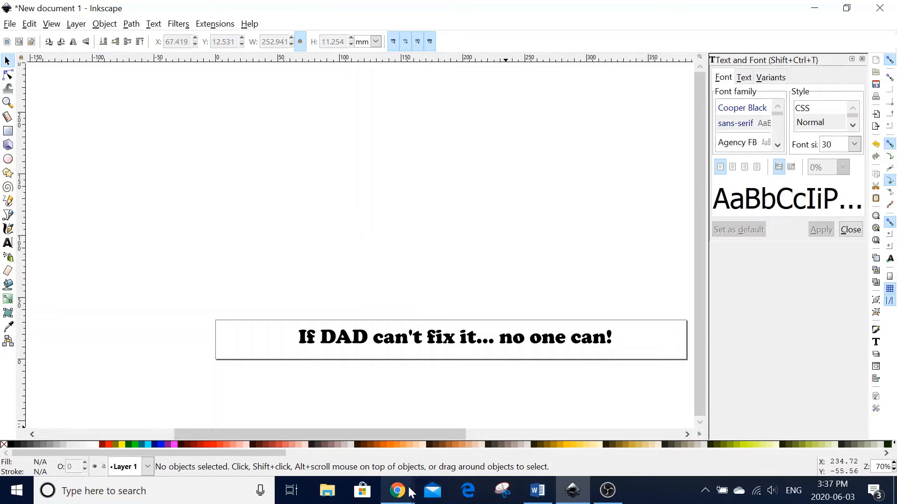
# Switch to Chrome and run a Google image search for "canoe black and white".
pyautogui.moveTo(410, 491)
pyautogui.click(503, 448)
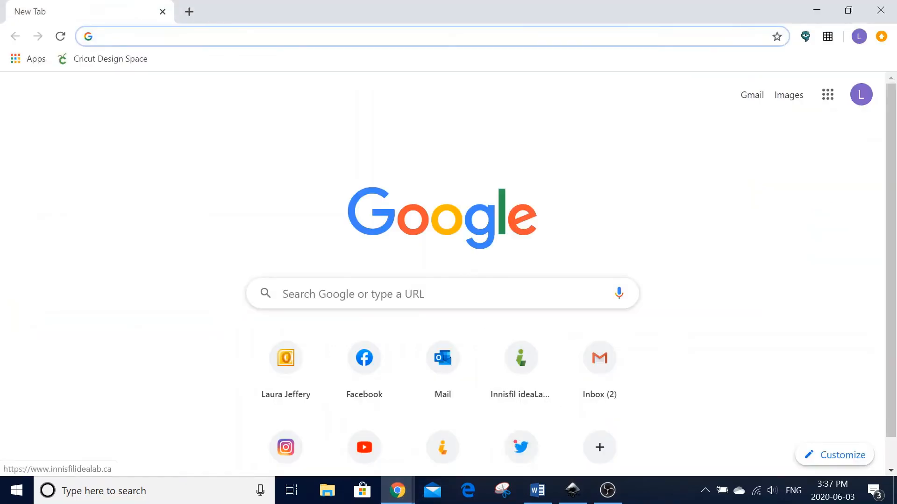
pyautogui.click(413, 299)
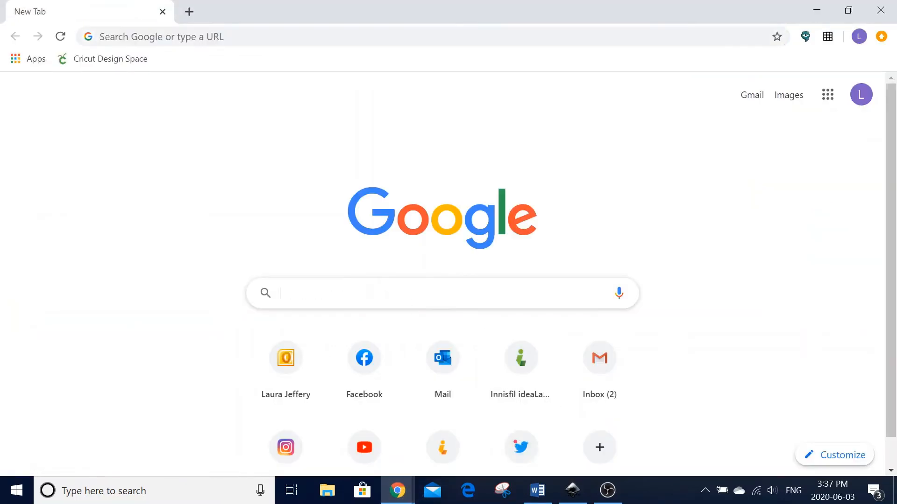
pyautogui.write('canoe')
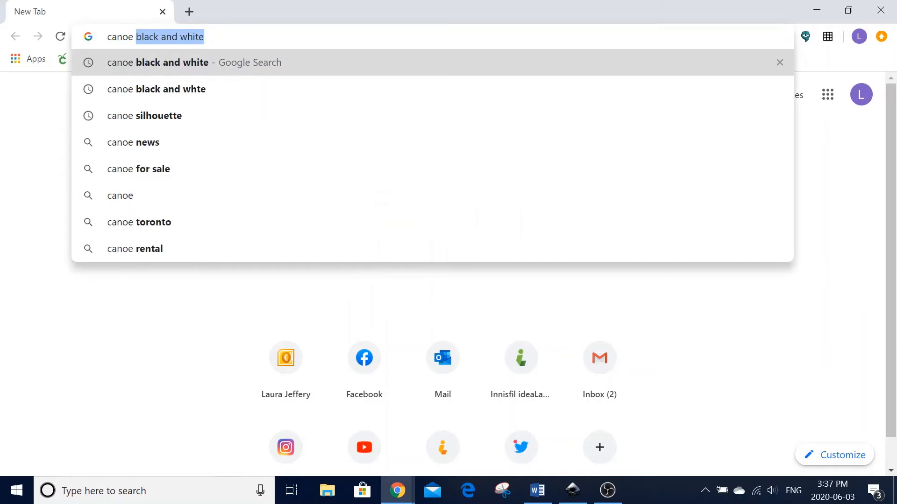
pyautogui.write(' black and white')
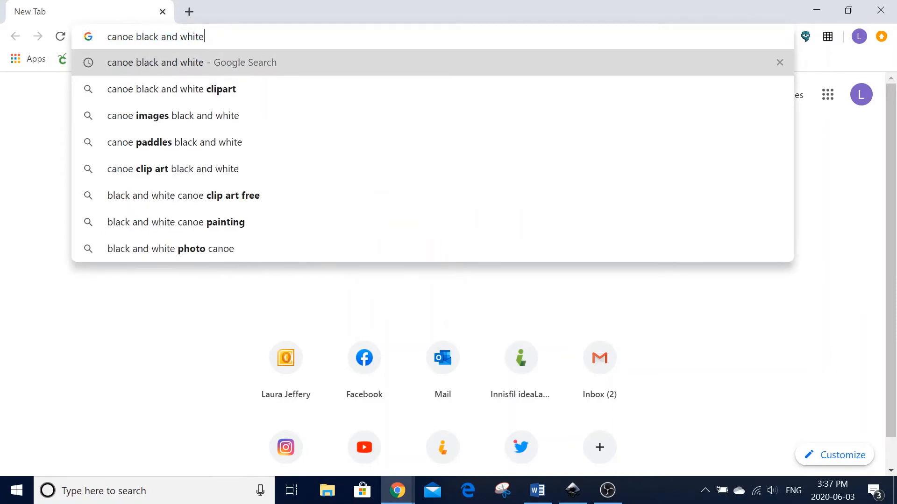
pyautogui.press('Return')
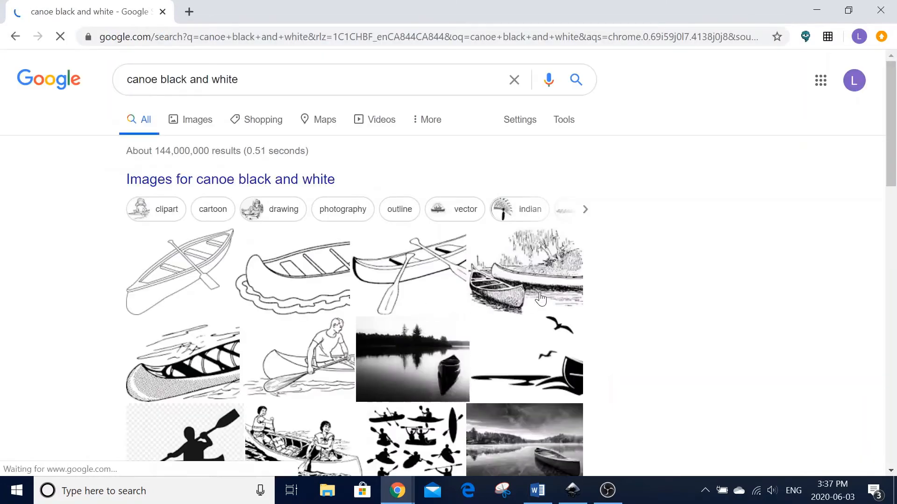
pyautogui.click(202, 122)
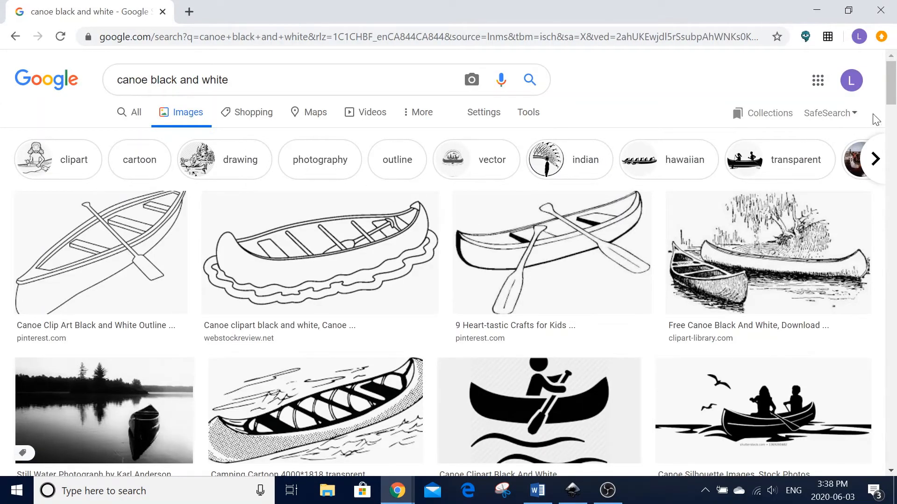
# Find the clipartart.com silhouette of two paddlers in a canoe among the image results and open its preview.
pyautogui.moveTo(893, 95); pyautogui.dragTo(894, 122)
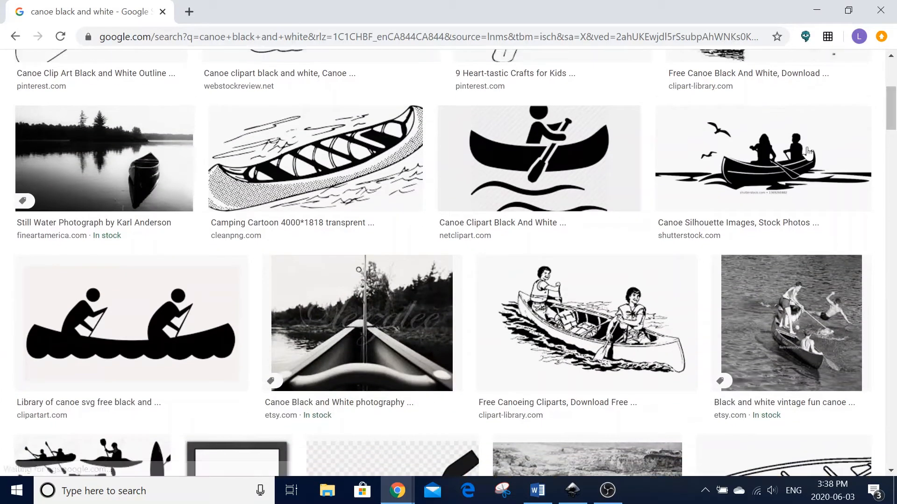
pyautogui.click(141, 328)
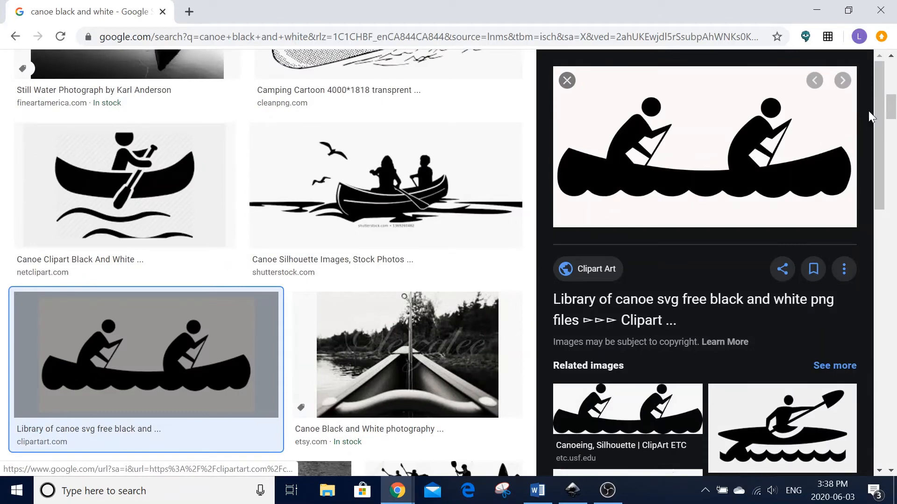
pyautogui.scroll(-1, 878, 124)
pyautogui.moveTo(886, 129); pyautogui.dragTo(895, 225)
pyautogui.scroll(5, 713, 120)
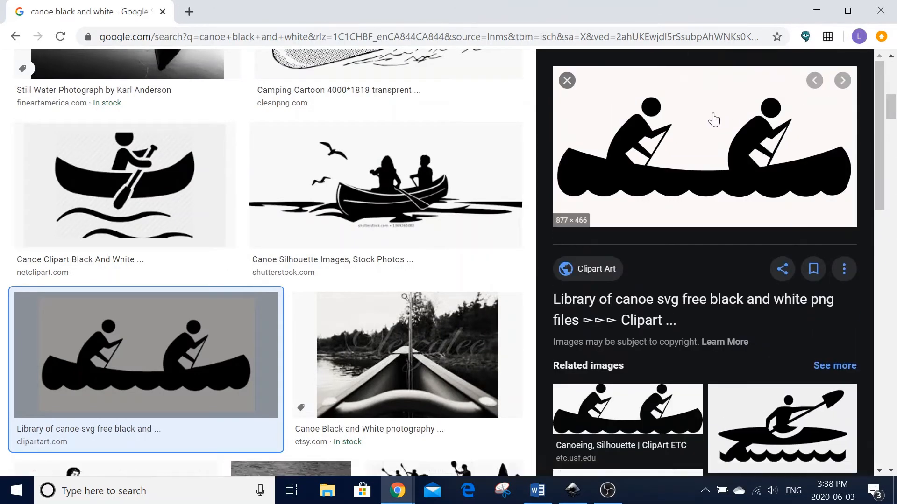
# Save the previewed canoe image in the Pictures folder as a JPEG named canoe.
pyautogui.rightClick(719, 123)
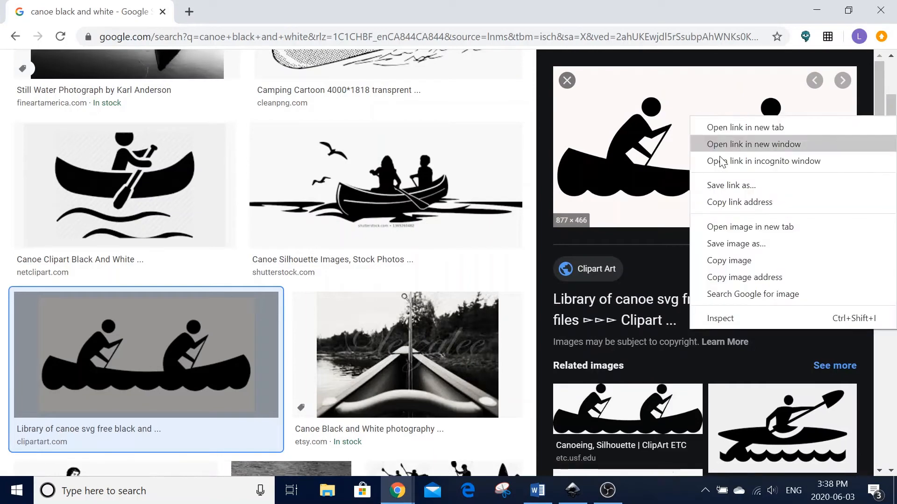
pyautogui.click(734, 243)
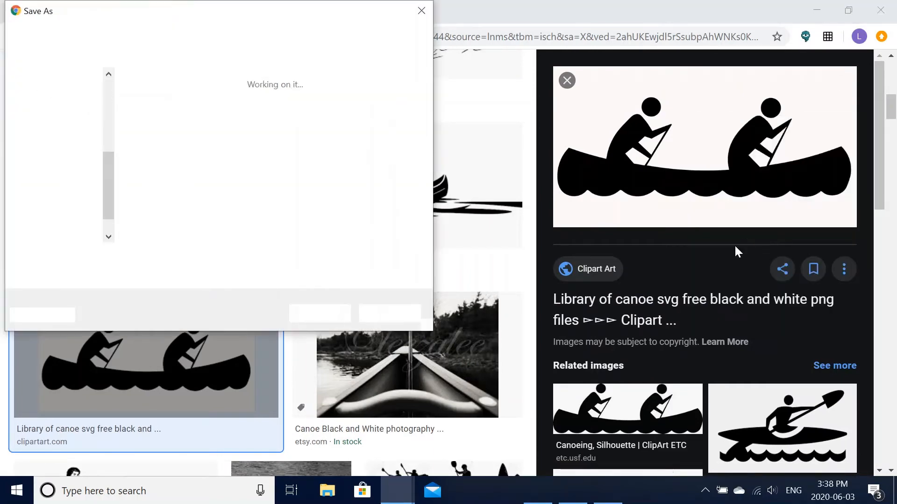
pyautogui.write('canoe')
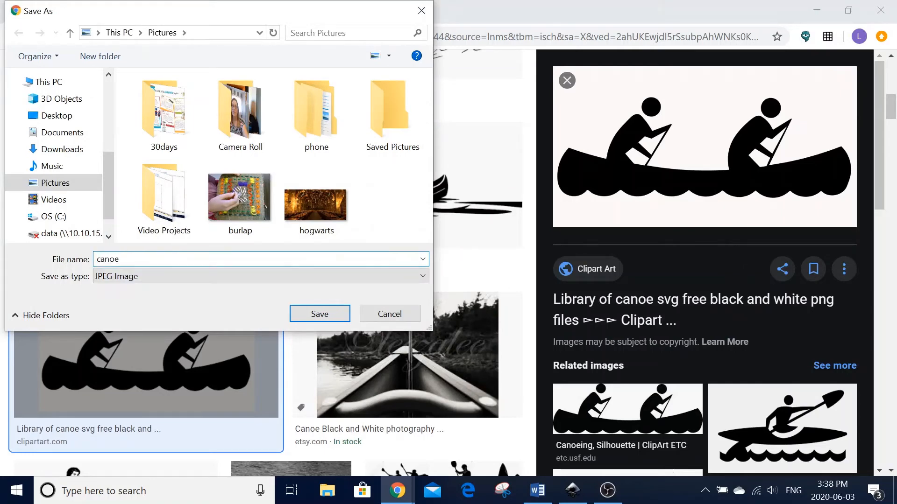
pyautogui.press('Return')
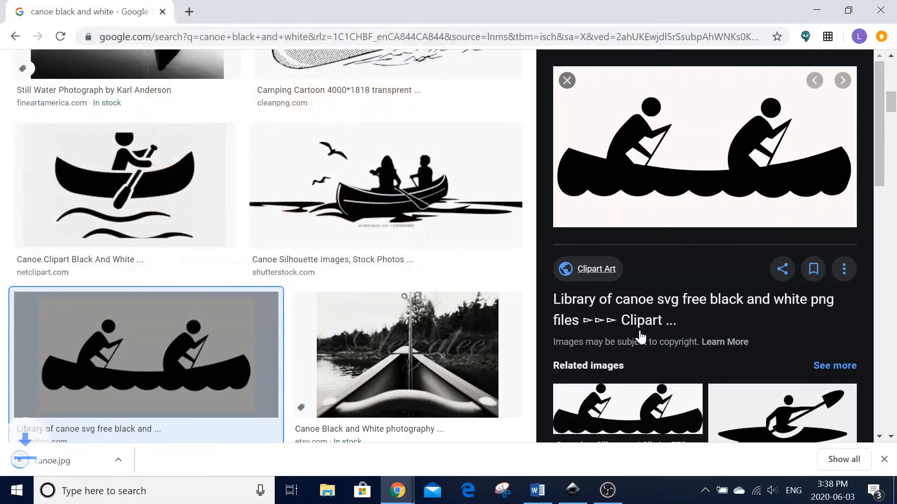
# Switch back to Inkscape and import the canoe image from the Pictures folder as an embedded bitmap.
pyautogui.click(573, 491)
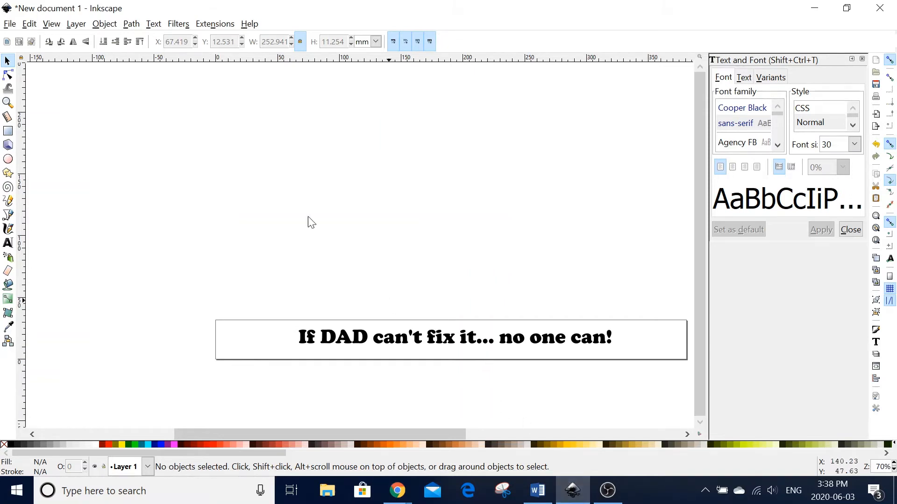
pyautogui.click(9, 24)
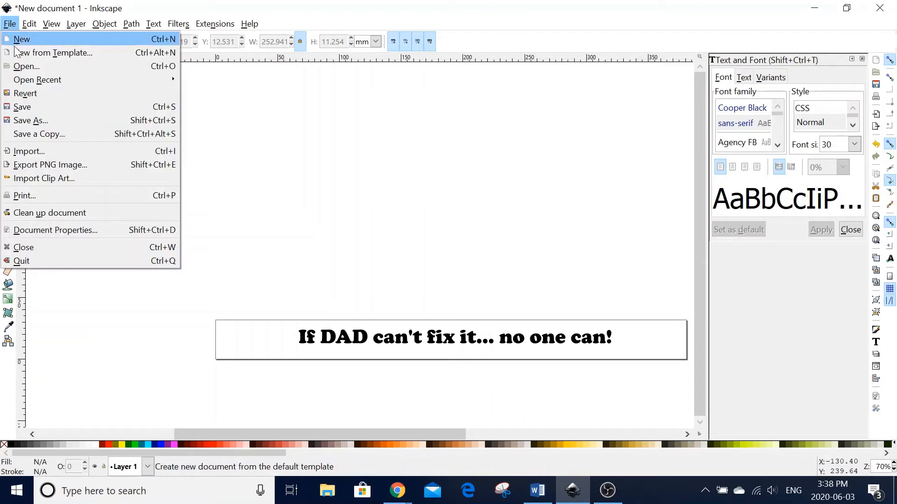
pyautogui.click(46, 149)
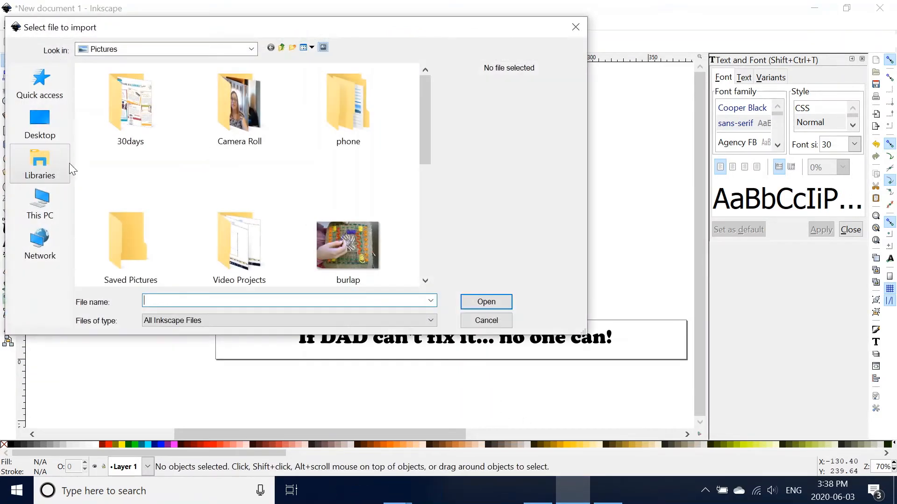
pyautogui.moveTo(425, 135); pyautogui.dragTo(435, 265)
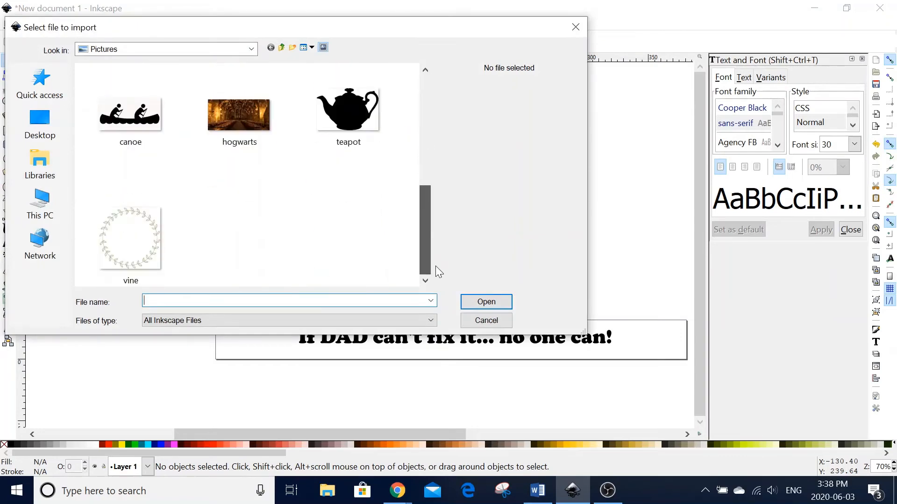
pyautogui.click(140, 126)
pyautogui.click(489, 302)
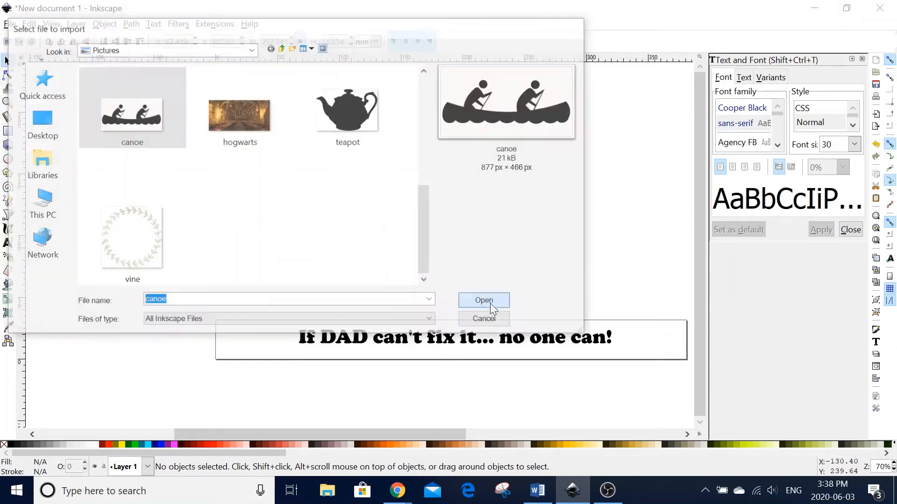
pyautogui.click(531, 327)
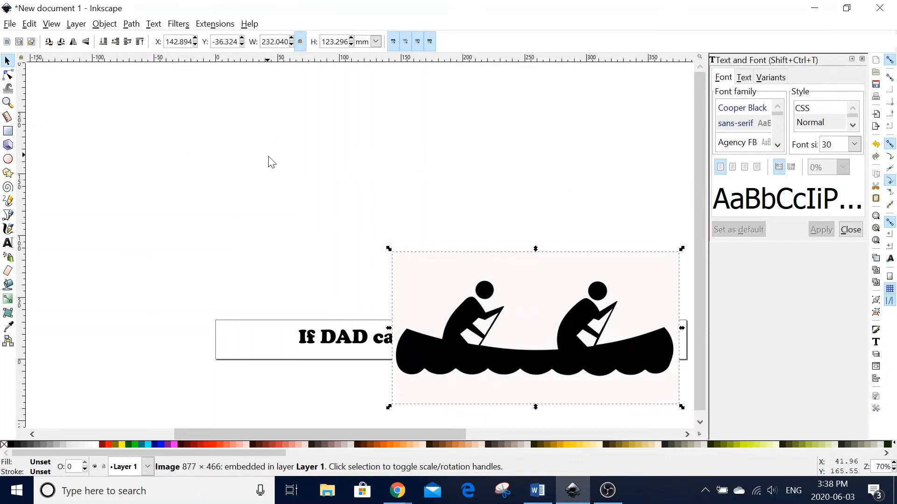
# Trace the canoe bitmap into a path with a single brightness cutoff scan at threshold 0.450, updating the preview first.
pyautogui.click(131, 24)
pyautogui.click(148, 69)
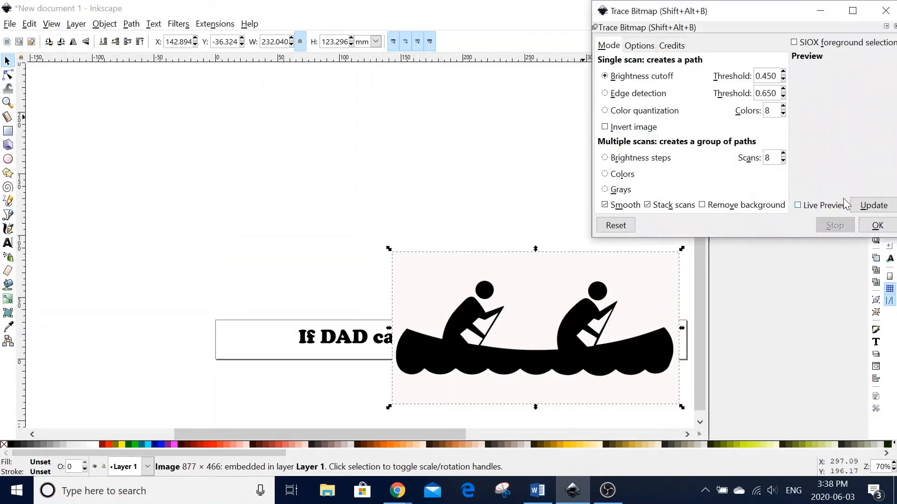
pyautogui.click(872, 206)
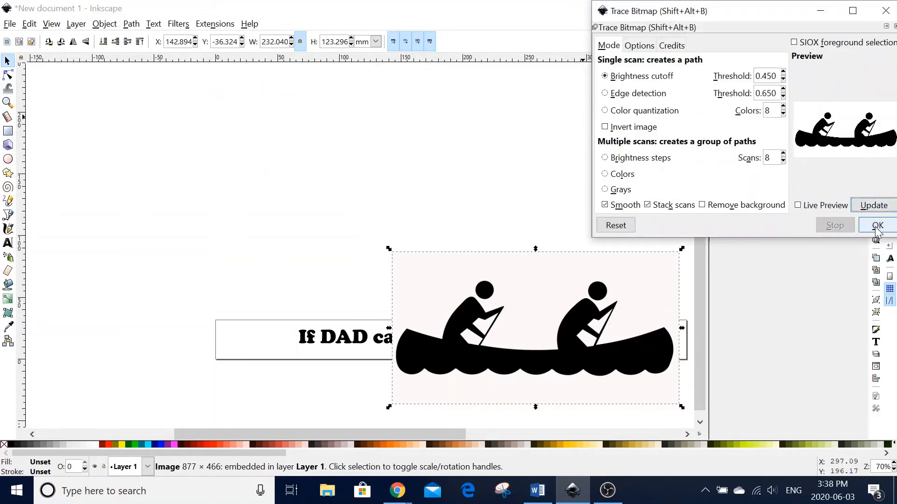
pyautogui.click(877, 226)
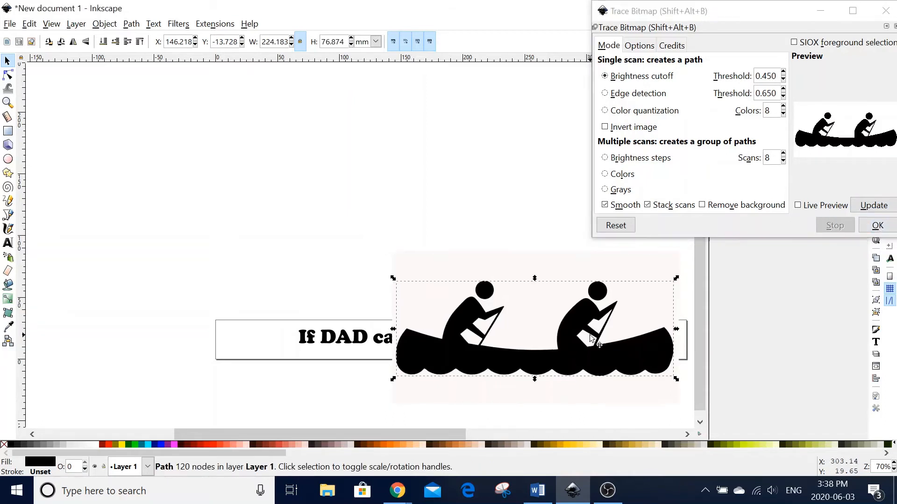
# Move the traced canoe off the original bitmap, delete the original image, and close Trace Bitmap.
pyautogui.moveTo(590, 335)
pyautogui.mouseDown()
pyautogui.moveTo(398, 332)
pyautogui.moveTo(304, 344)
pyautogui.mouseUp()
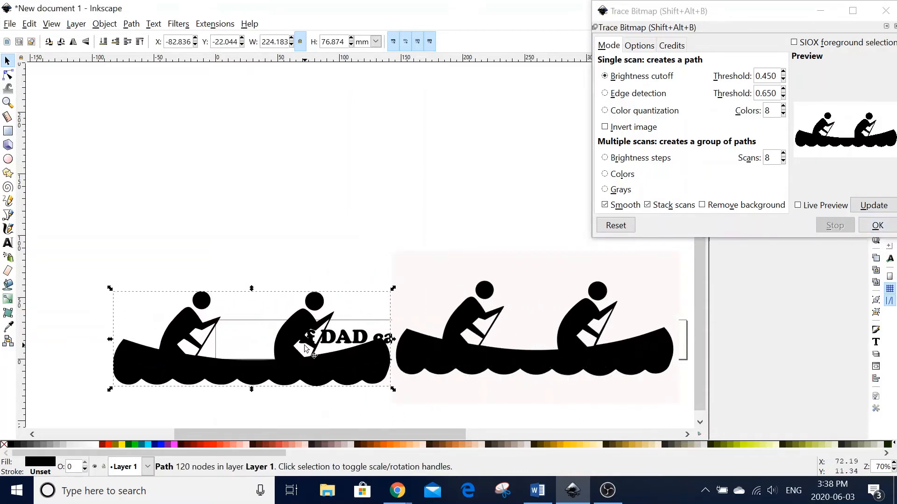
pyautogui.press('+')
pyautogui.press('+')
pyautogui.press('+')
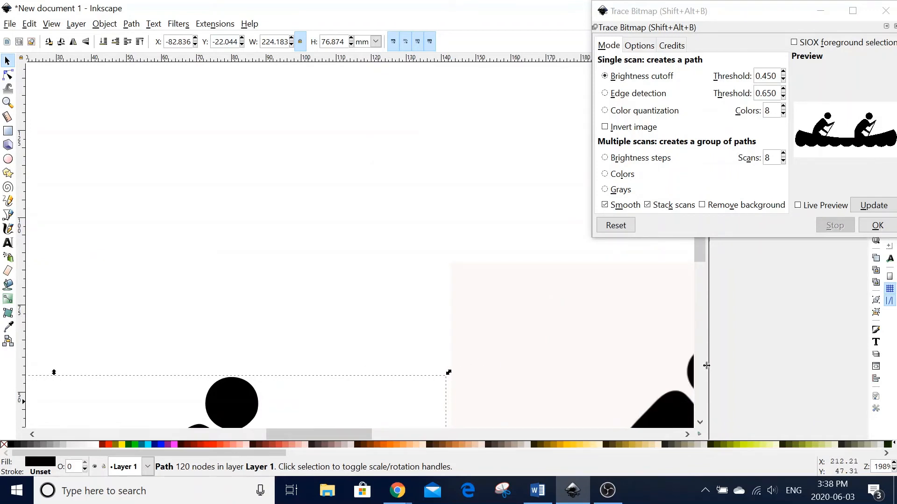
pyautogui.moveTo(706, 258); pyautogui.dragTo(687, 309)
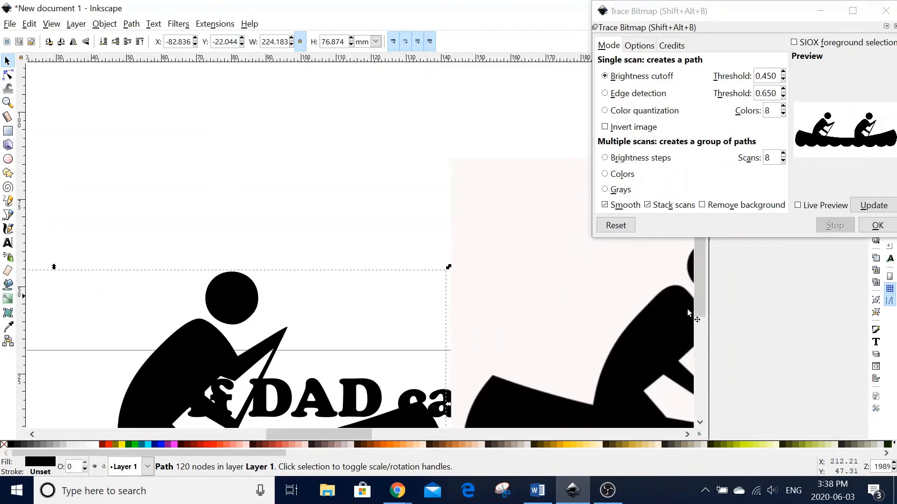
pyautogui.click(616, 279)
pyautogui.press('Escape')
pyautogui.keyDown('ctrl'); pyautogui.scroll(-3, 615, 280); pyautogui.keyUp('ctrl')
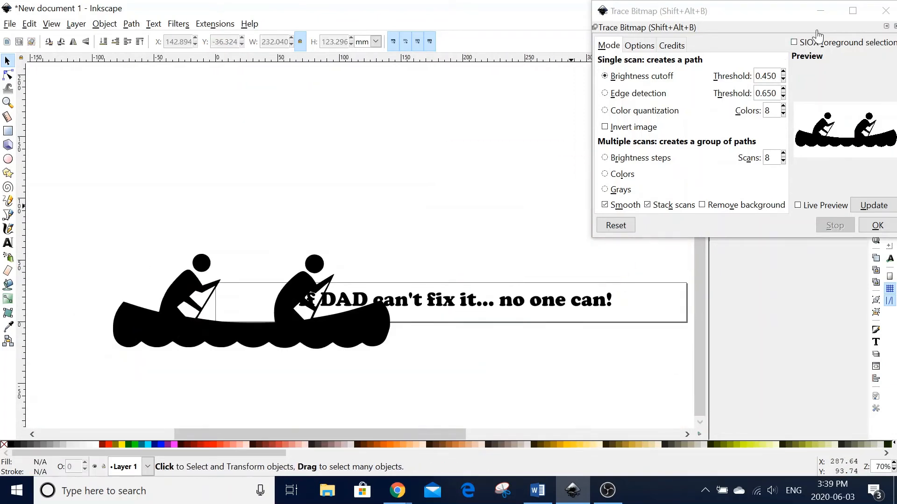
pyautogui.click(885, 10)
# Shrink the traced canoe proportionally to about 84 mm wide and place it directly after the text.
pyautogui.moveTo(340, 315); pyautogui.dragTo(692, 327)
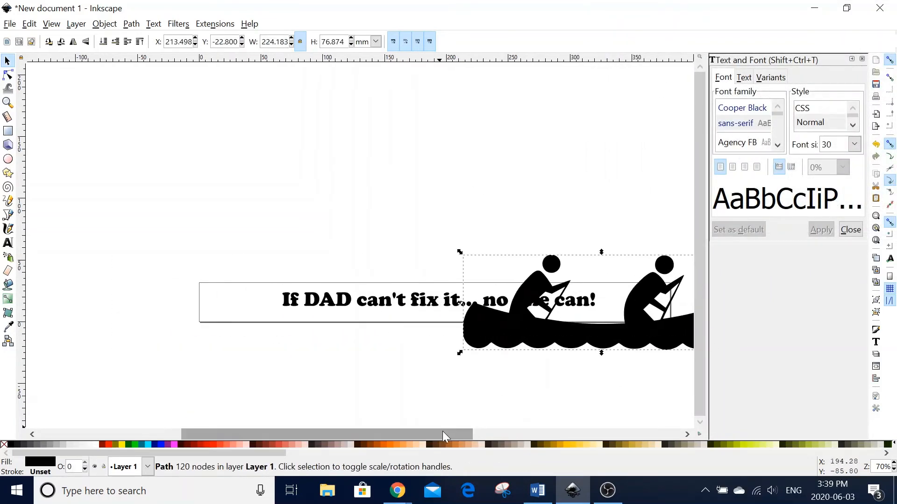
pyautogui.moveTo(442, 431); pyautogui.dragTo(487, 431)
pyautogui.moveTo(549, 327); pyautogui.dragTo(586, 329)
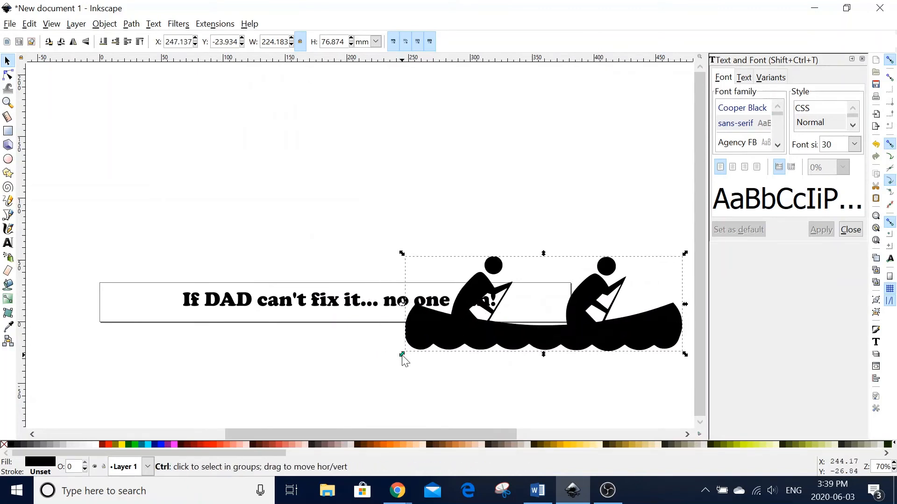
pyautogui.moveTo(402, 355); pyautogui.dragTo(518, 301)
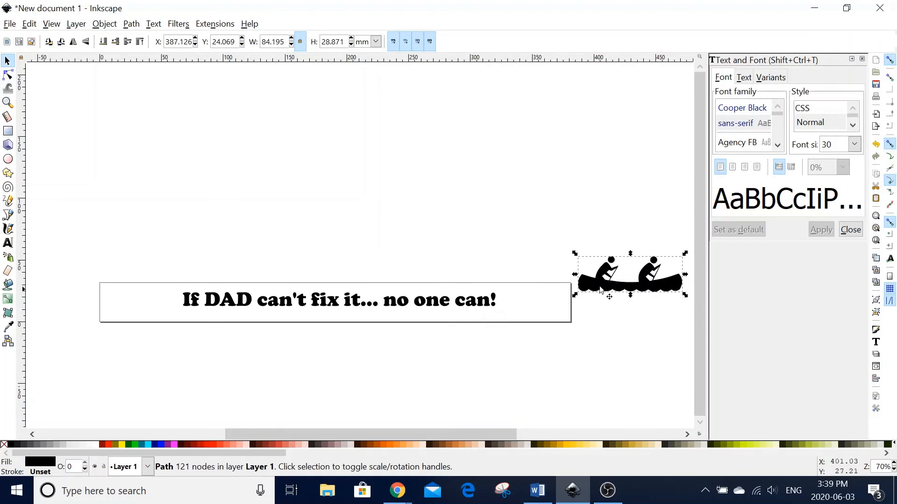
pyautogui.moveTo(600, 291); pyautogui.dragTo(535, 308)
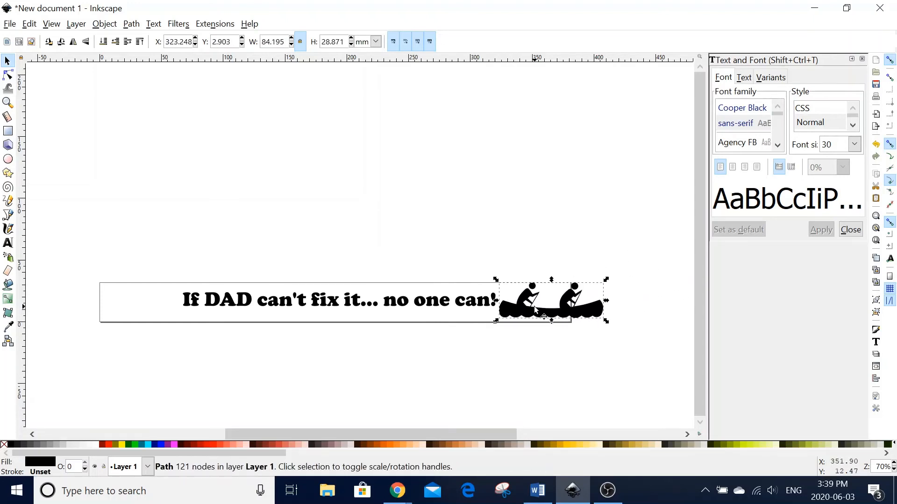
pyautogui.click(602, 328)
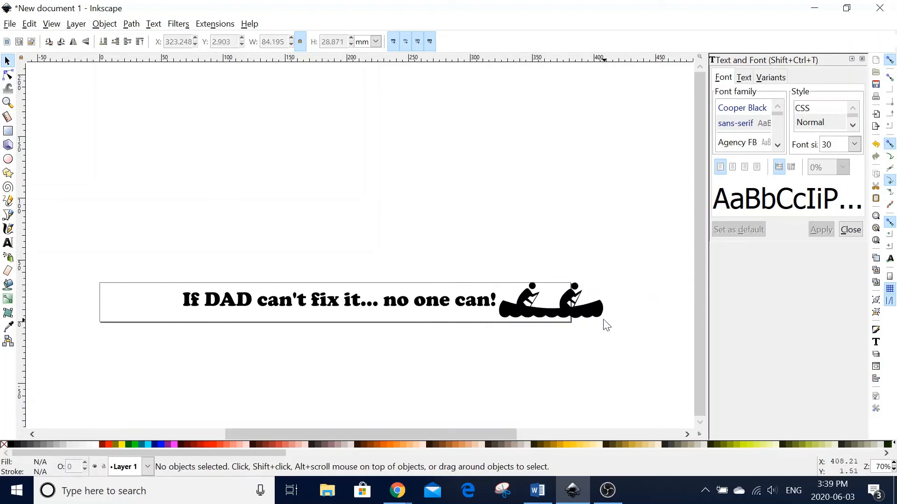
# Try enlarging the canoe to about 88 mm wide and stretching it out of proportion, and undo the stretch.
pyautogui.click(605, 322)
pyautogui.moveTo(607, 321); pyautogui.dragTo(618, 353)
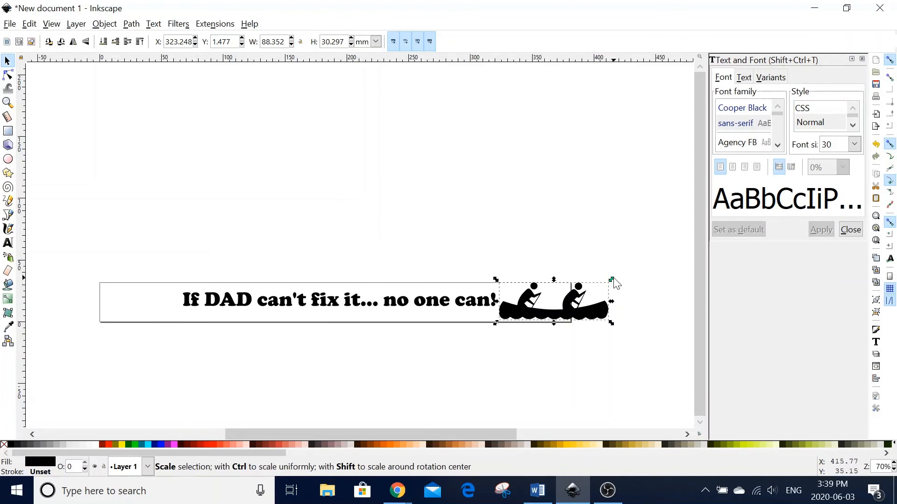
pyautogui.moveTo(612, 280); pyautogui.dragTo(590, 218)
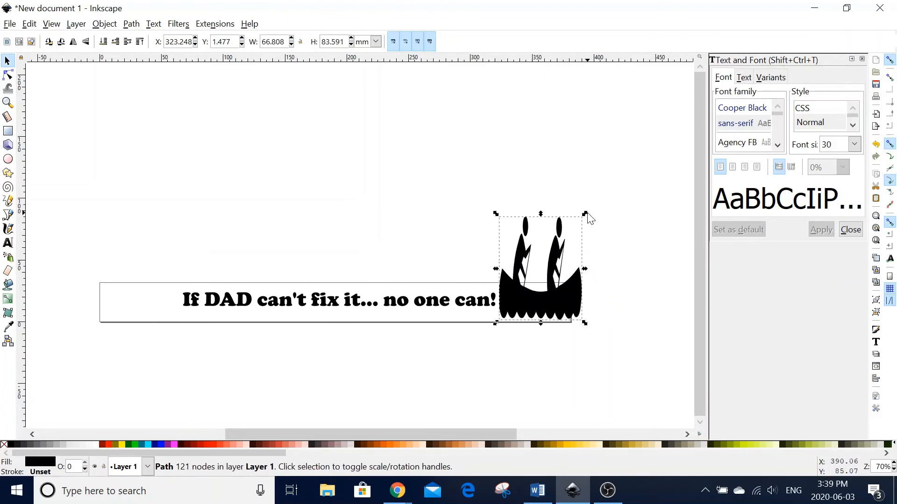
pyautogui.hotkey('ctrl', 'z')
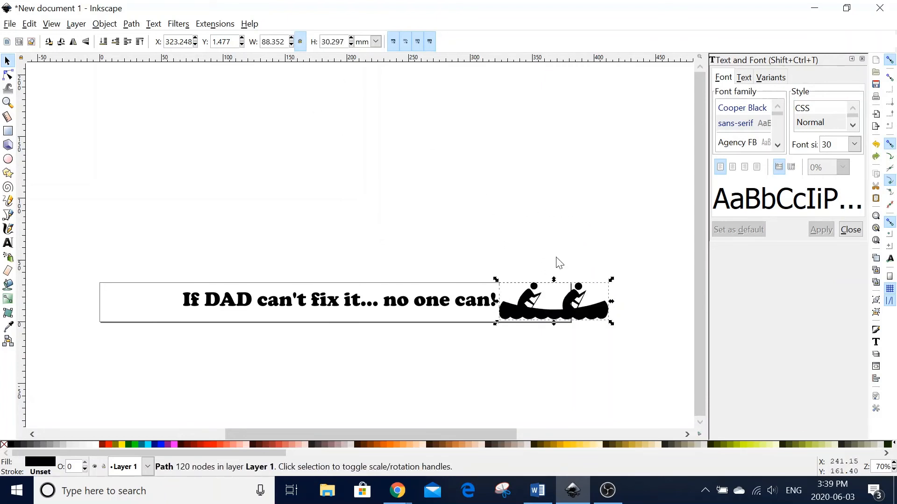
# Shrink the canoe proportionally to about 57 mm wide and nudge it slightly down and left to fit inside the page.
pyautogui.moveTo(612, 326); pyautogui.dragTo(600, 317)
pyautogui.press('Down')
pyautogui.press('Down')
pyautogui.press('Down')
pyautogui.press('Down')
pyautogui.press('Down')
pyautogui.press('Down')
pyautogui.press('Down')
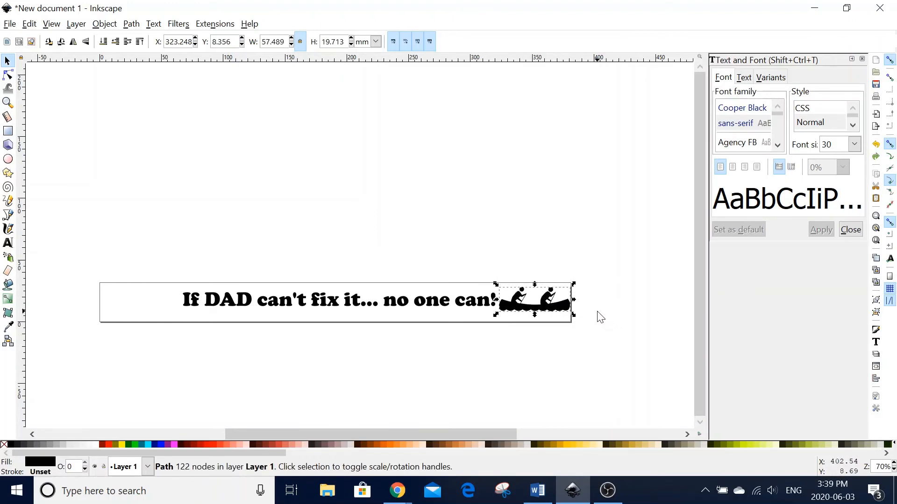
pyautogui.press('Left')
pyautogui.press('Left')
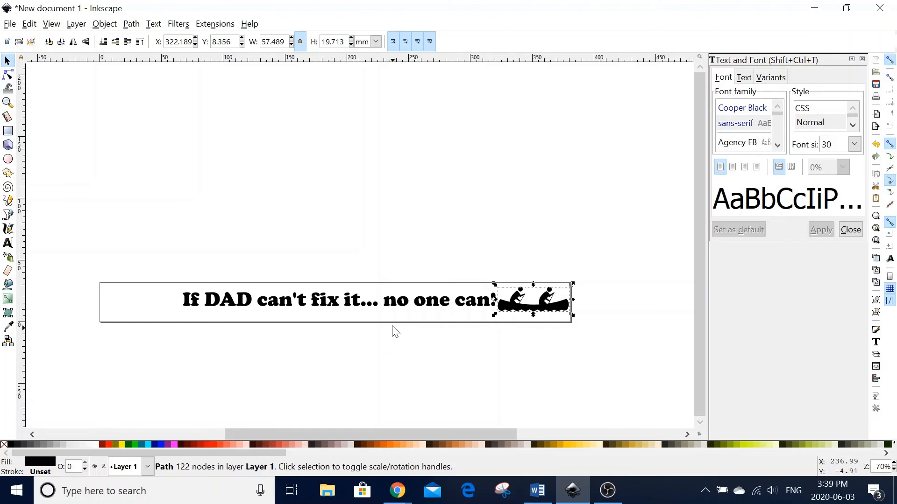
# Center the text on the page both horizontally and vertically with Align and Distribute.
pyautogui.click(397, 307)
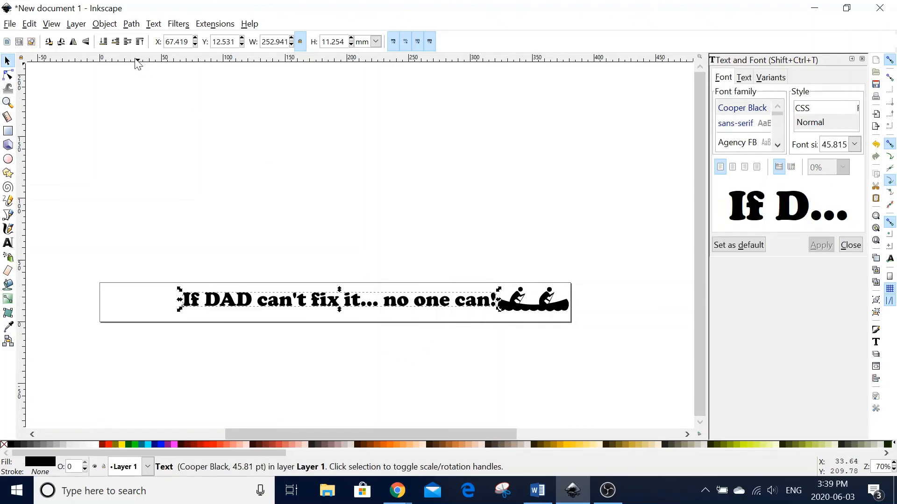
pyautogui.click(105, 24)
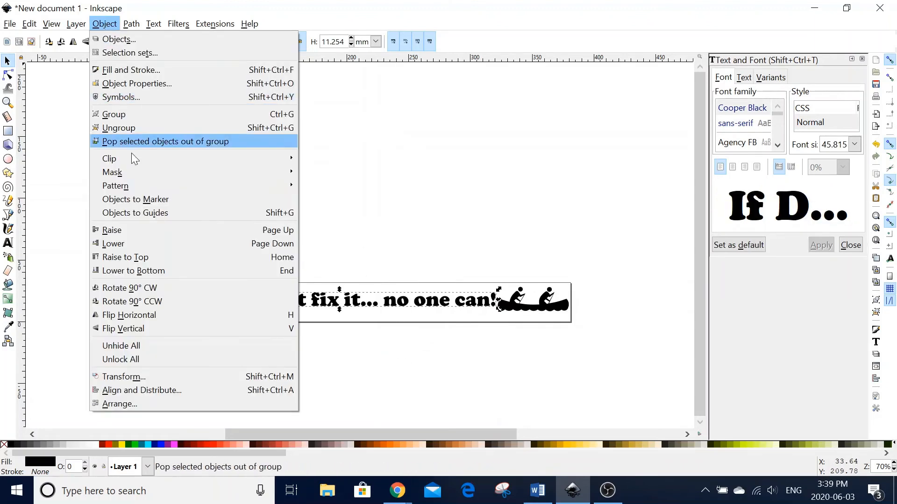
pyautogui.click(161, 392)
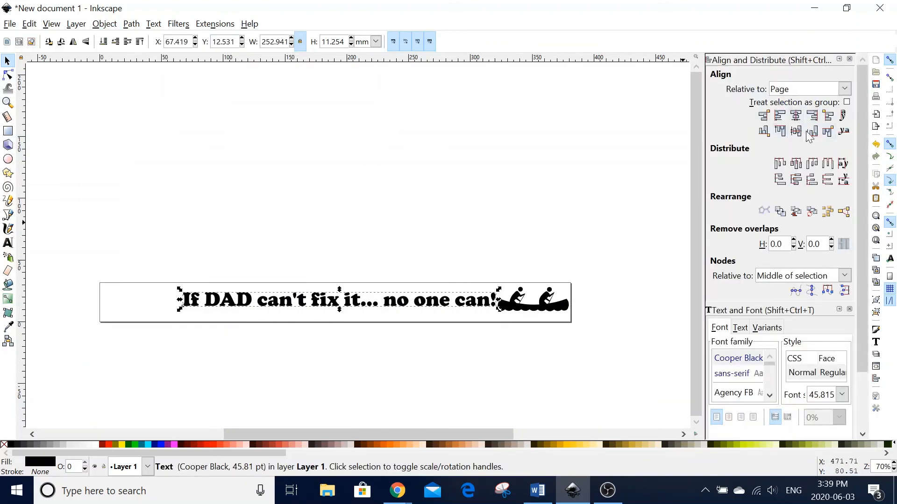
pyautogui.click(798, 117)
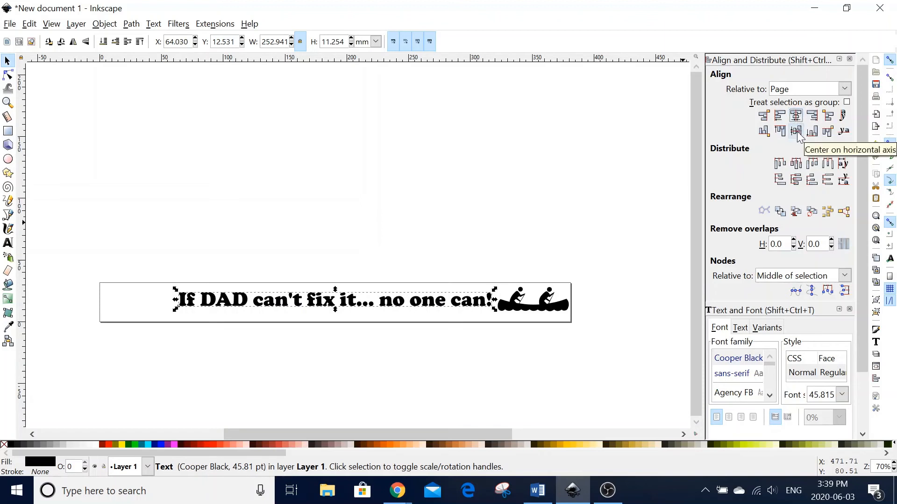
pyautogui.click(797, 131)
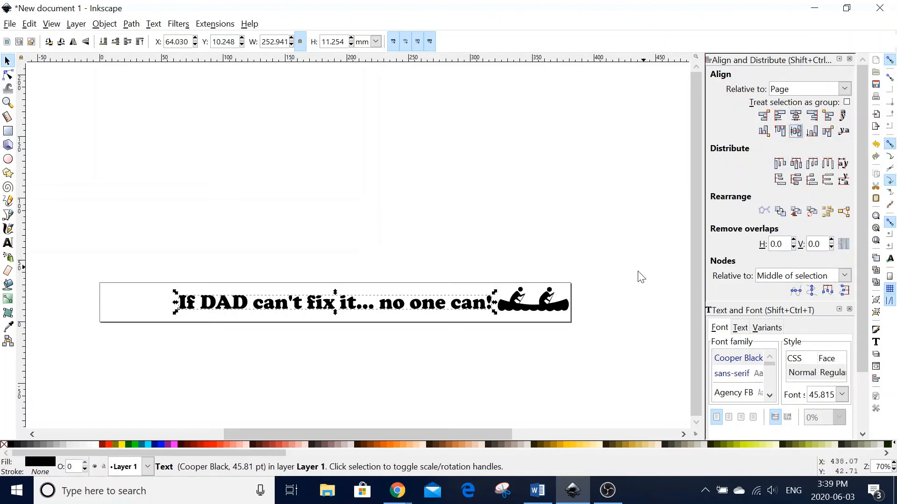
# Center the canoe vertically relative to the page, keeping its horizontal position, and deselect it.
pyautogui.click(545, 310)
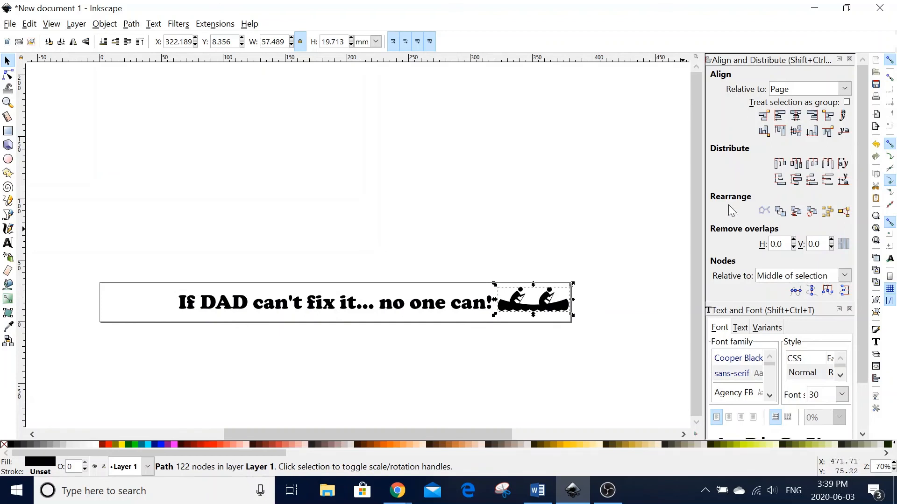
pyautogui.click(797, 131)
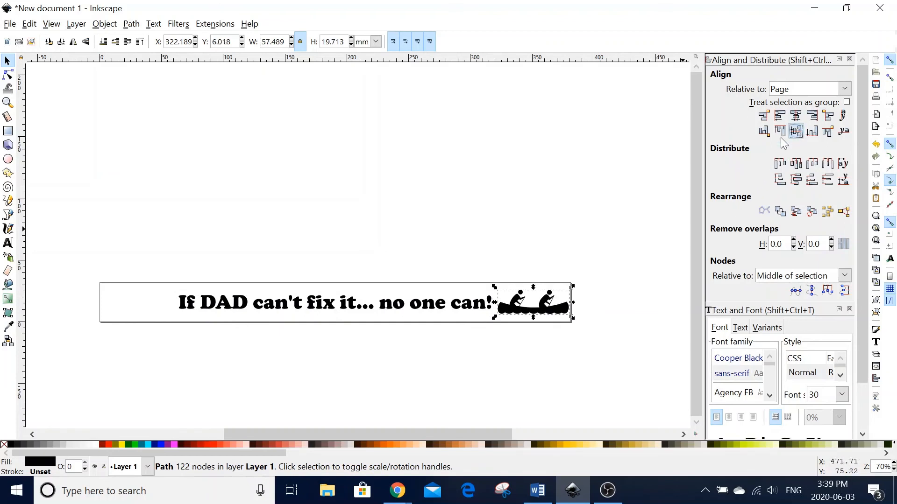
pyautogui.click(635, 205)
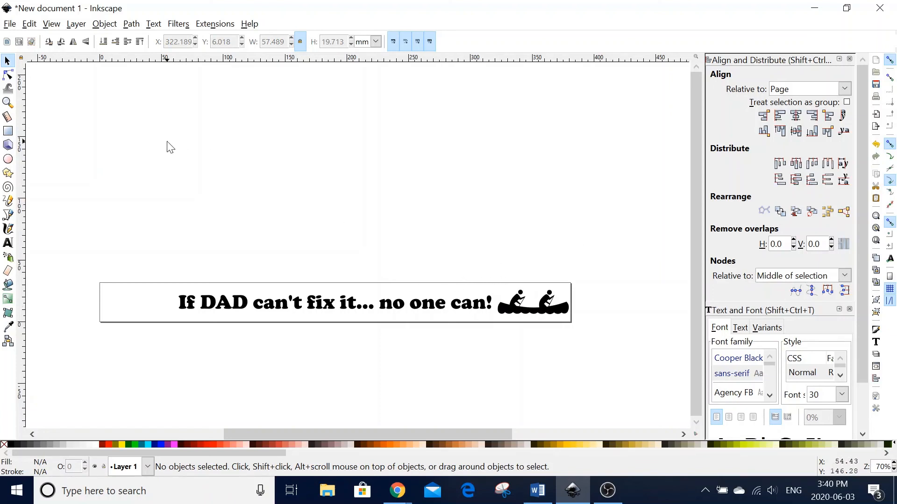
# Save the document to the Desktop as an Inkscape SVG named hammer.
pyautogui.click(10, 26)
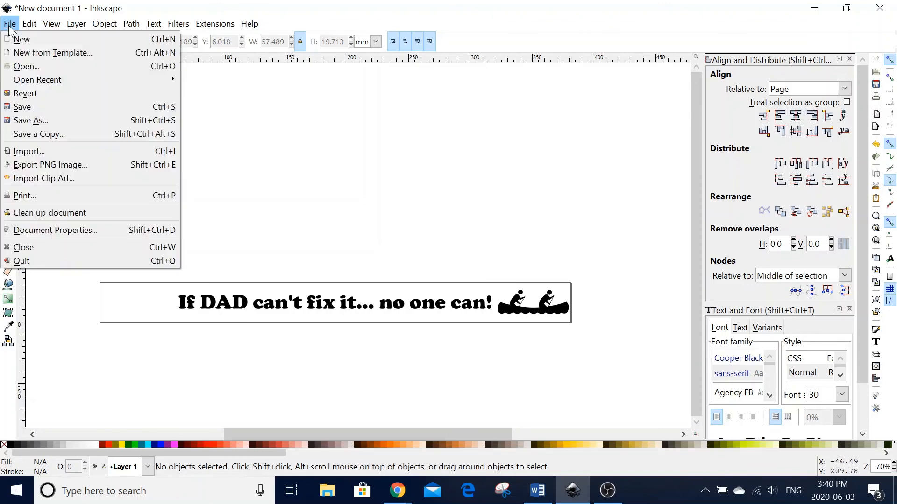
pyautogui.click(36, 107)
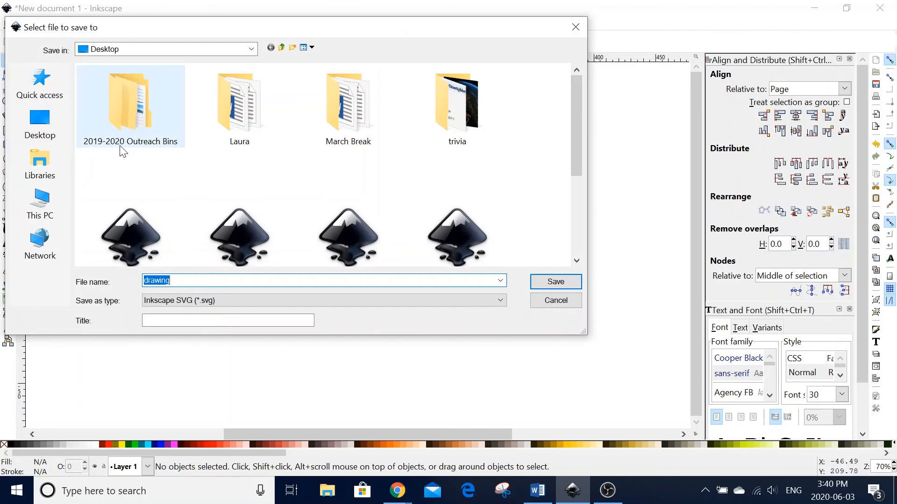
pyautogui.write('hammer')
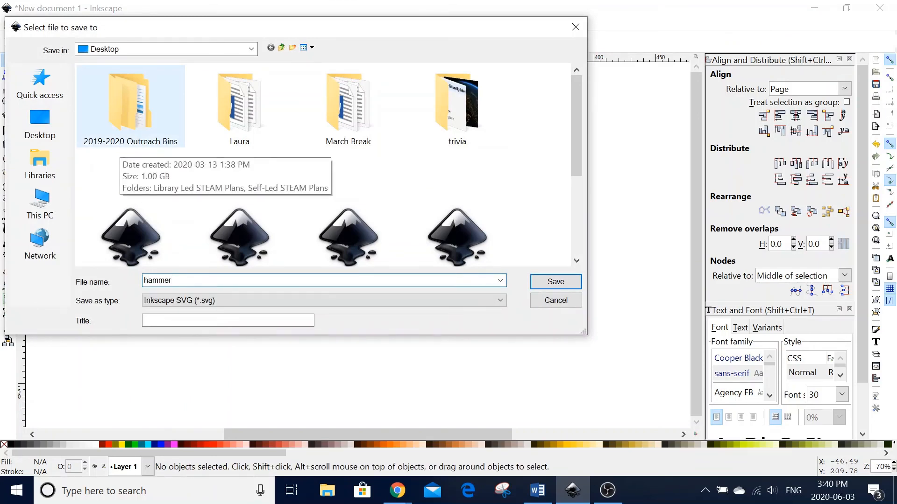
pyautogui.press('Return')
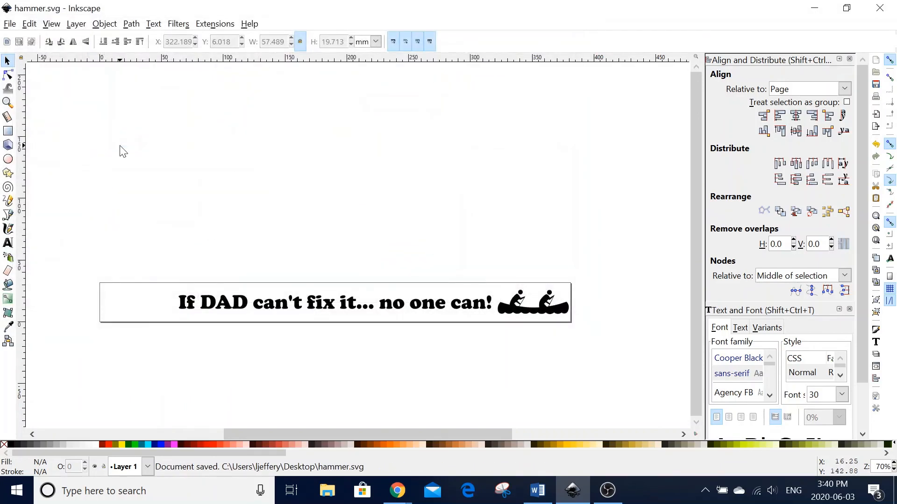